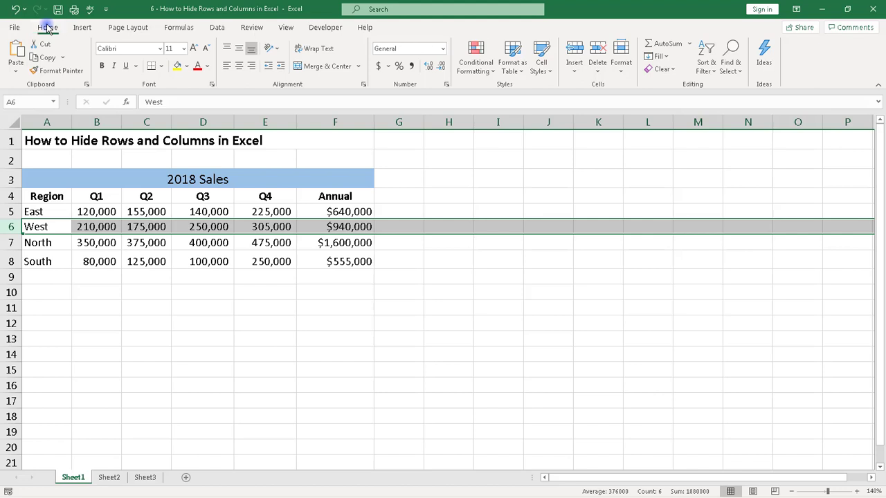
# - Hide the selected row 6, which holds the West region's sales
pyautogui.click(621, 74)
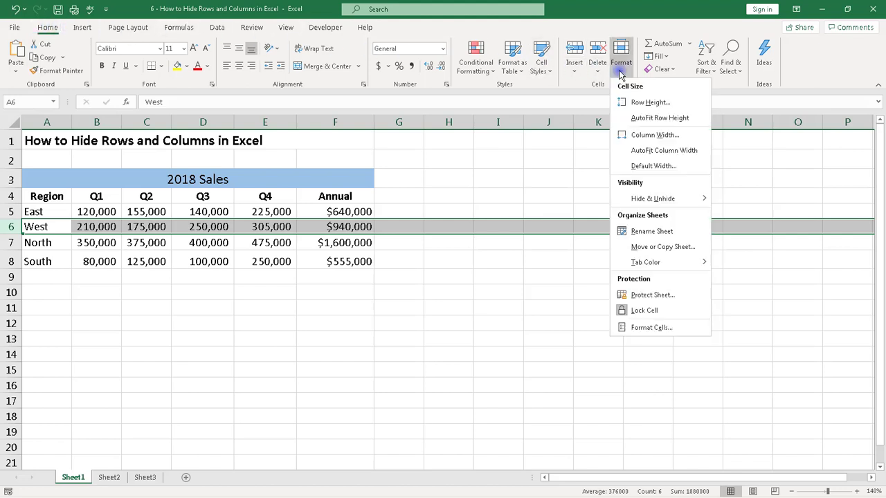
pyautogui.click(641, 200)
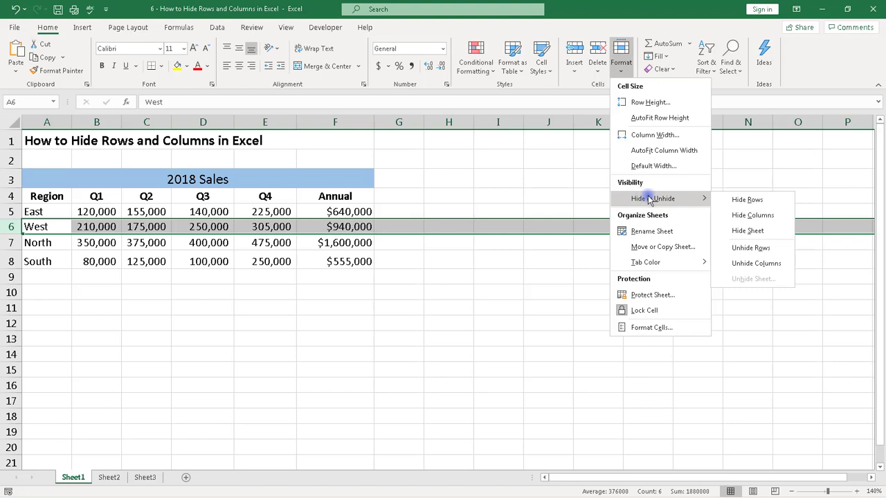
pyautogui.click(740, 199)
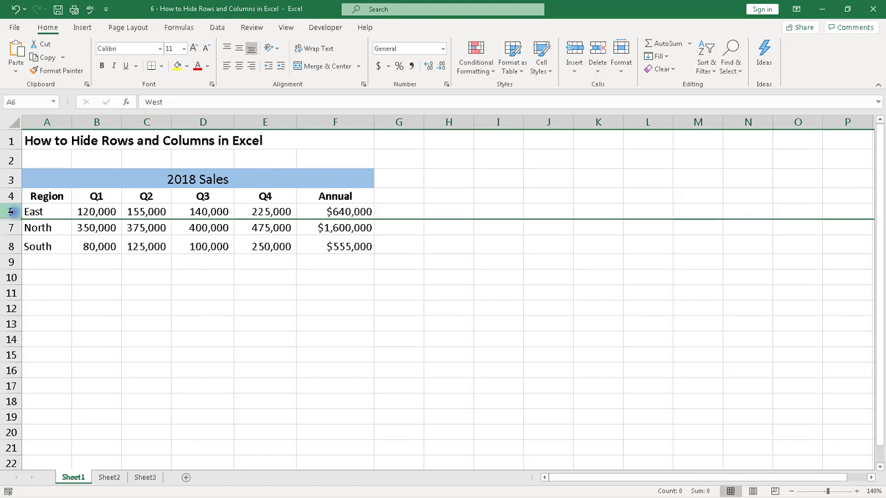
# - Unhide row 6 (West) by selecting the surrounding rows 5 and 7, and clear the row selection
pyautogui.moveTo(10, 211); pyautogui.dragTo(14, 225)
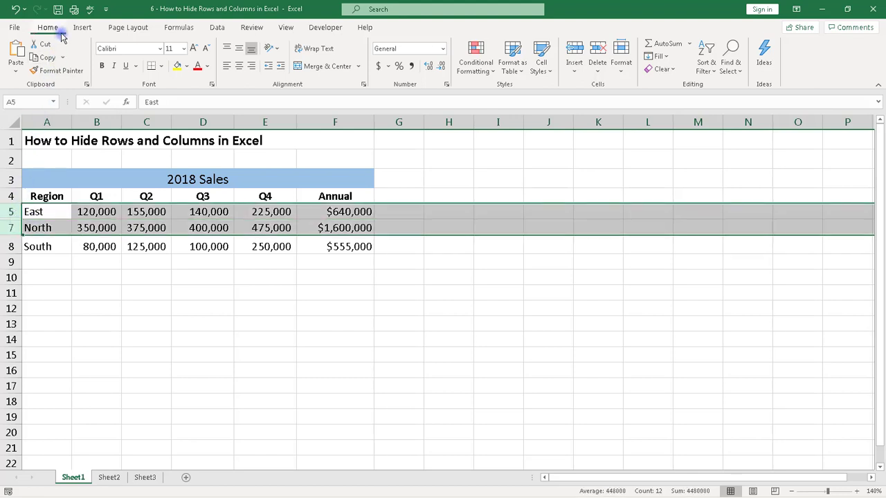
pyautogui.click(620, 76)
pyautogui.press('Down')
pyautogui.press('Down')
pyautogui.press('Down')
pyautogui.press('Down')
pyautogui.press('Down')
pyautogui.press('Down')
pyautogui.press('Right')
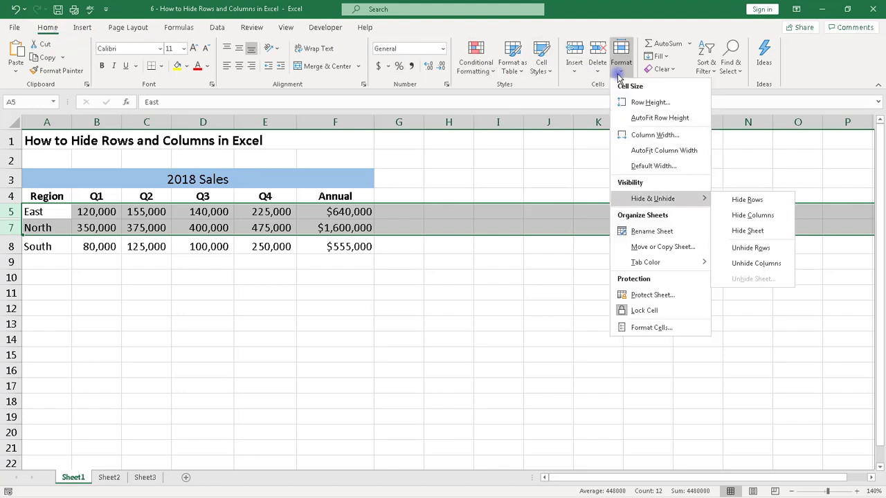
pyautogui.click(752, 249)
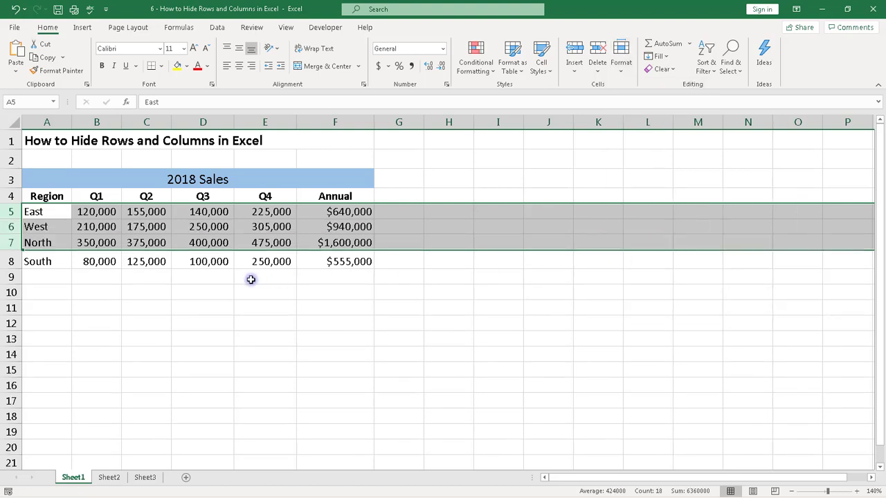
pyautogui.click(251, 279)
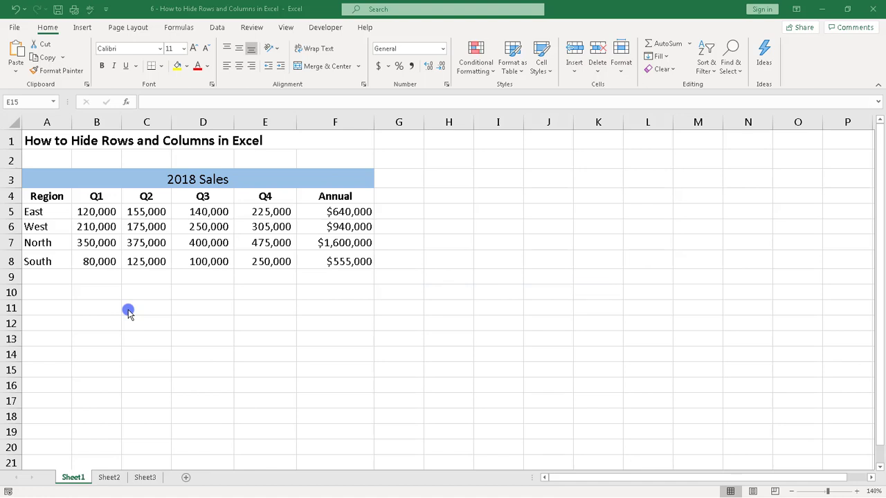
# - Select the whole West row (row 6) and hide it
pyautogui.click(12, 227)
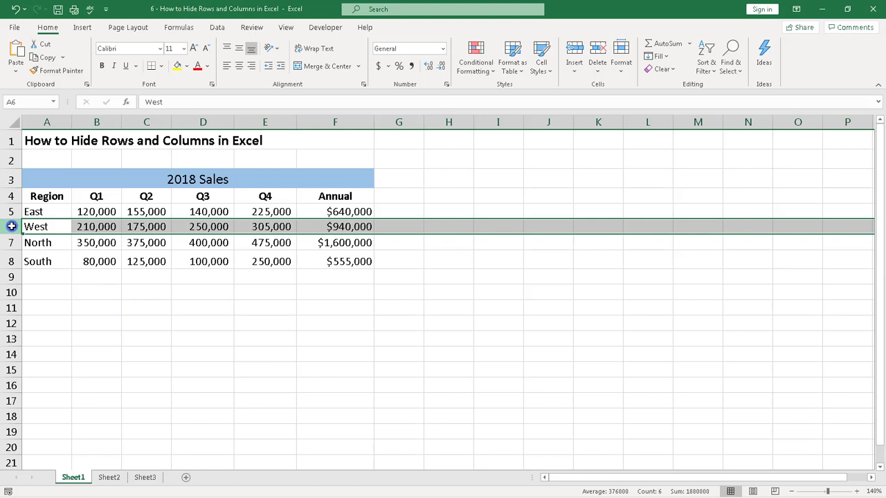
pyautogui.rightClick(65, 228)
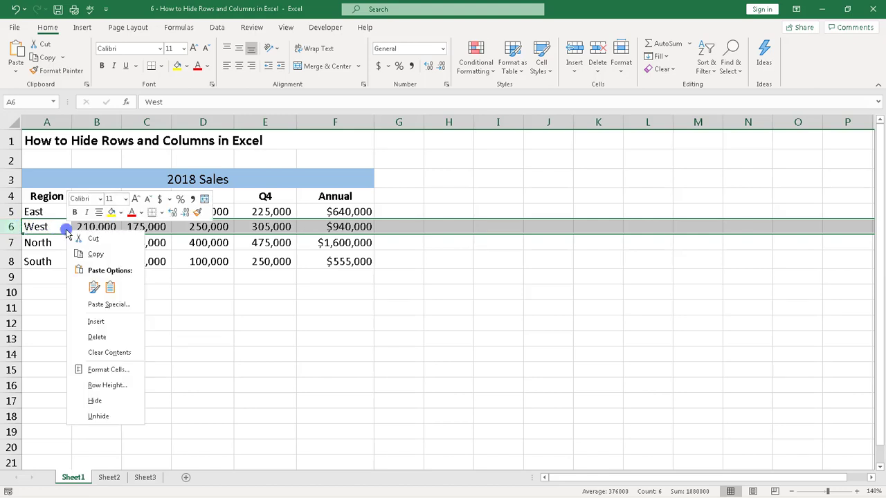
pyautogui.click(114, 402)
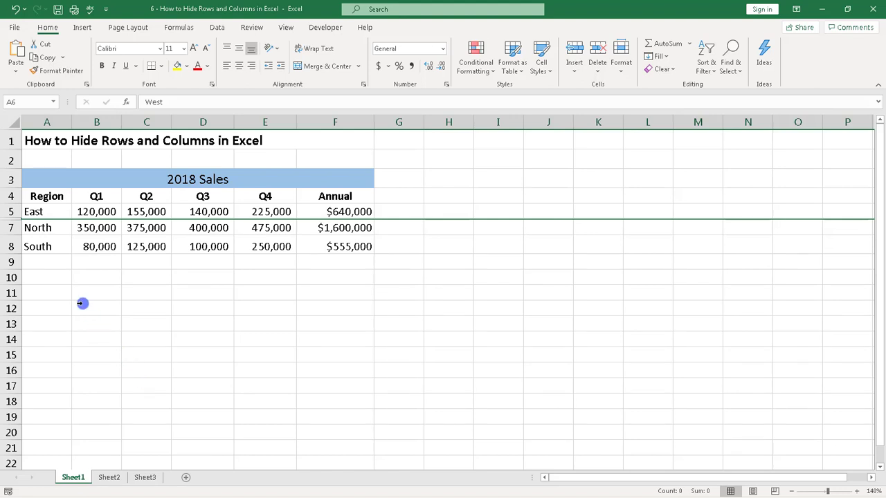
# - Select rows 5 through 7 around the hidden West row and unhide it
pyautogui.moveTo(12, 209); pyautogui.dragTo(12, 222)
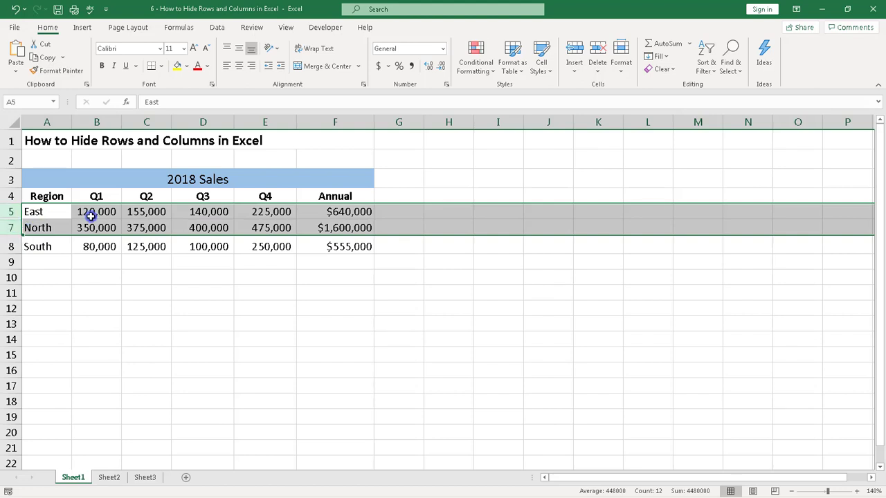
pyautogui.rightClick(90, 216)
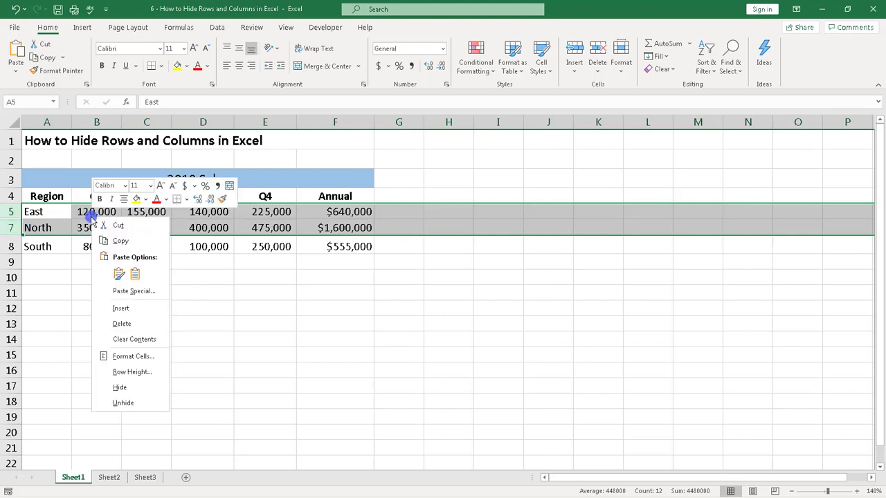
pyautogui.click(123, 402)
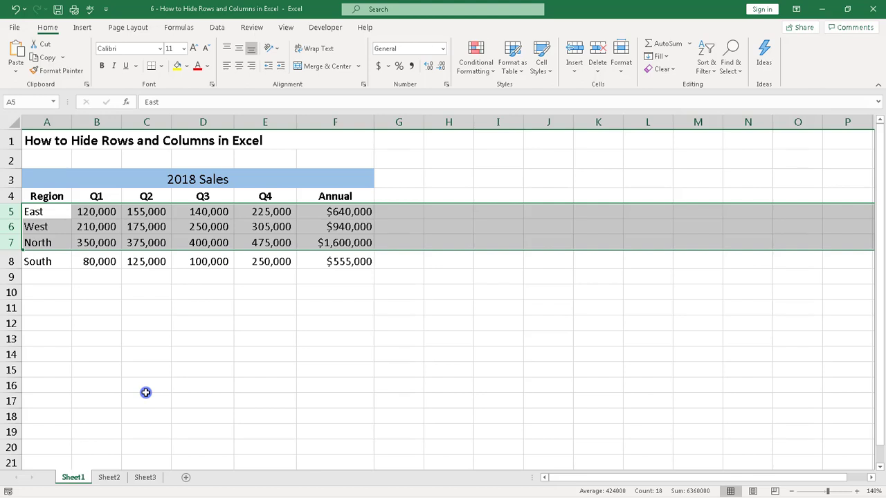
# - Hide row 6 with only the West cell A6 selected
pyautogui.hotkey('shift', 'space')
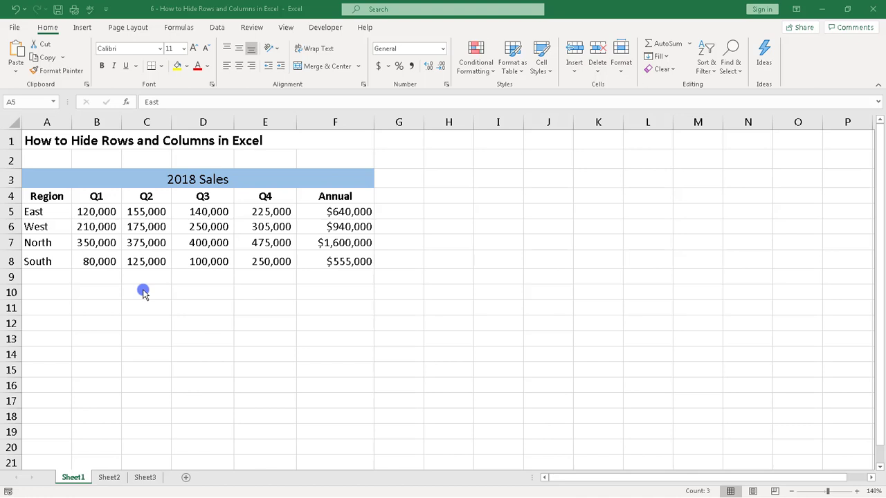
pyautogui.click(57, 225)
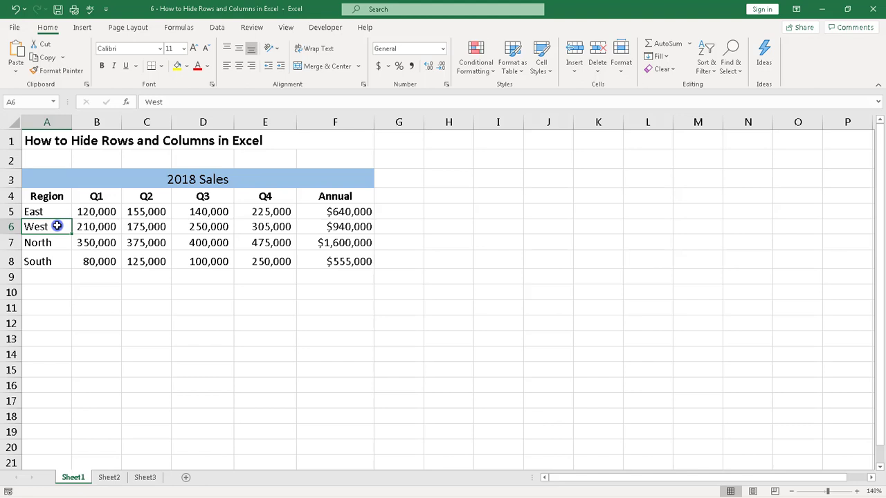
pyautogui.hotkey('ctrl', '9')
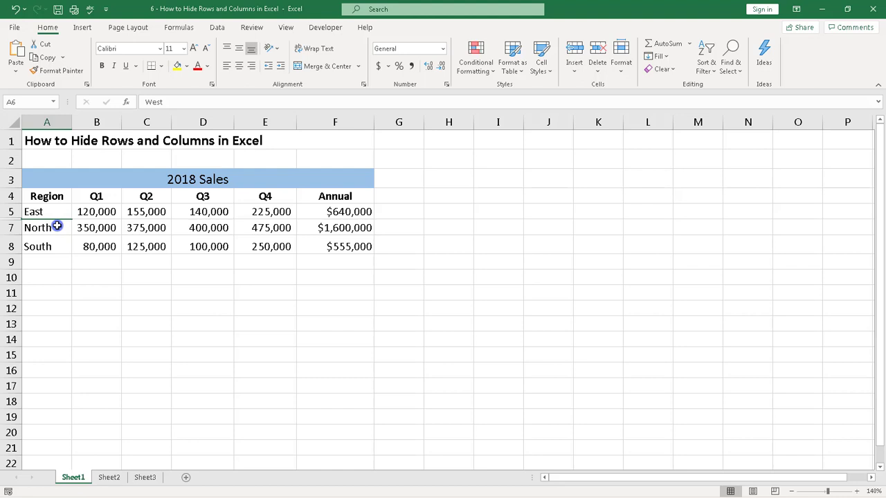
# - Unhide row 6 with only the Region cells A5:A7 selected, and deselect the range
pyautogui.moveTo(37, 213); pyautogui.dragTo(40, 223)
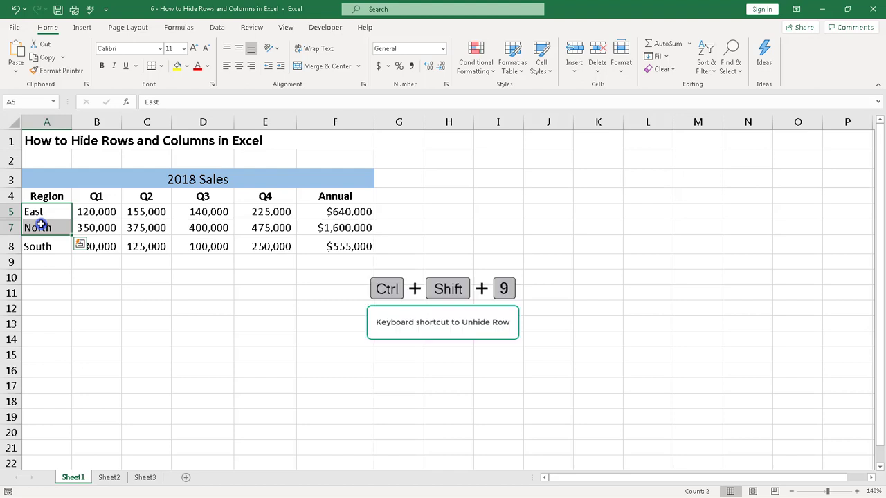
pyautogui.hotkey('ctrl', 'shift', '9')
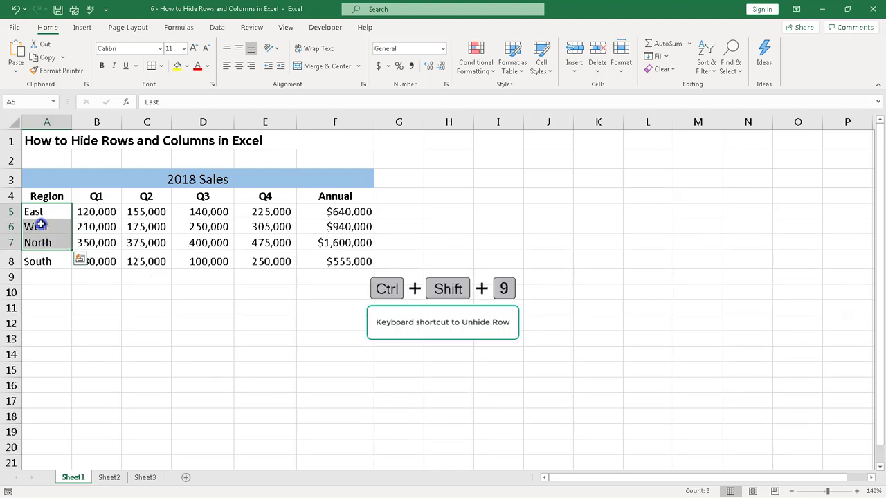
pyautogui.click(417, 384)
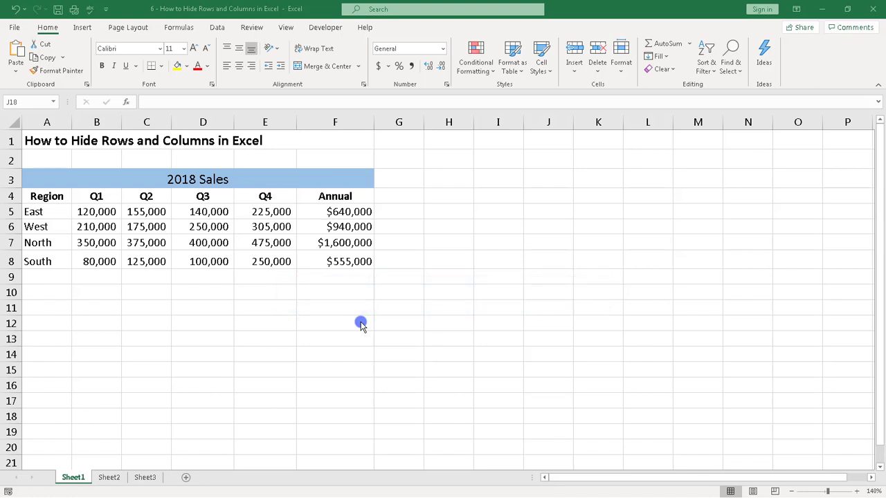
# - Select column E, which holds the Q4 sales, and hide it
pyautogui.click(275, 123)
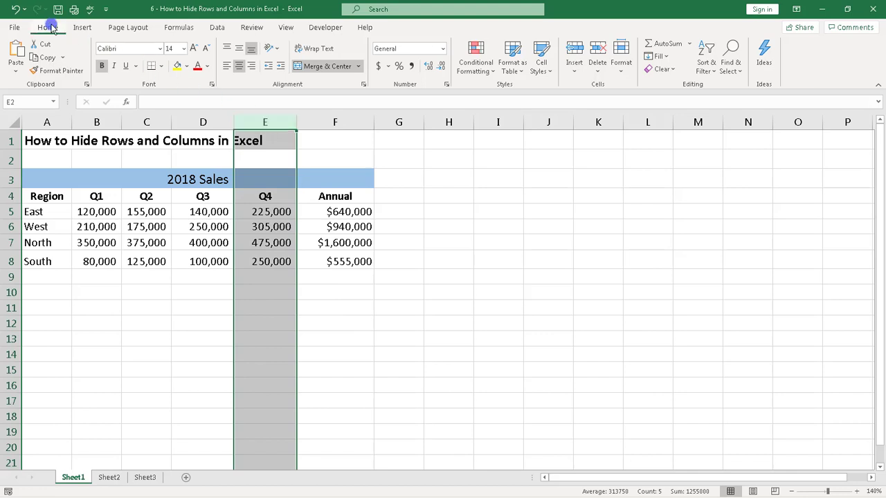
pyautogui.click(622, 72)
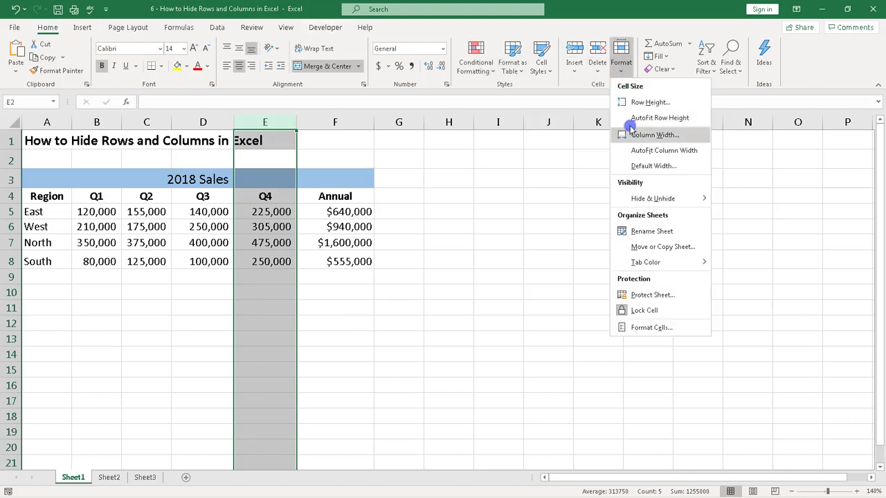
pyautogui.click(640, 199)
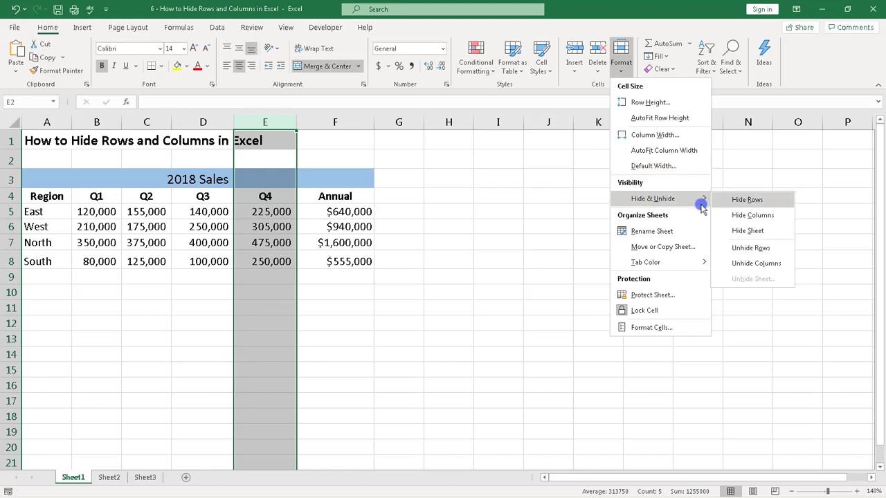
pyautogui.click(738, 215)
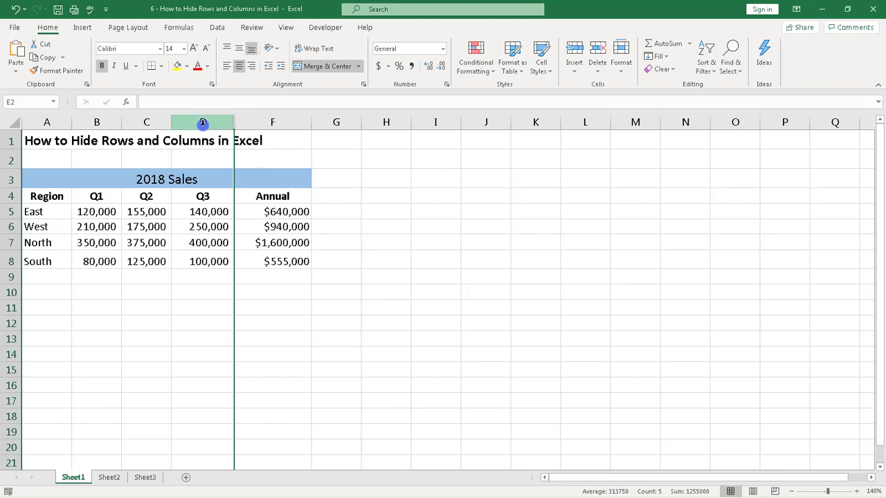
# - Unhide column E (Q4) by selecting the neighbouring columns D and F, and clear the column selection
pyautogui.moveTo(203, 122); pyautogui.dragTo(265, 125)
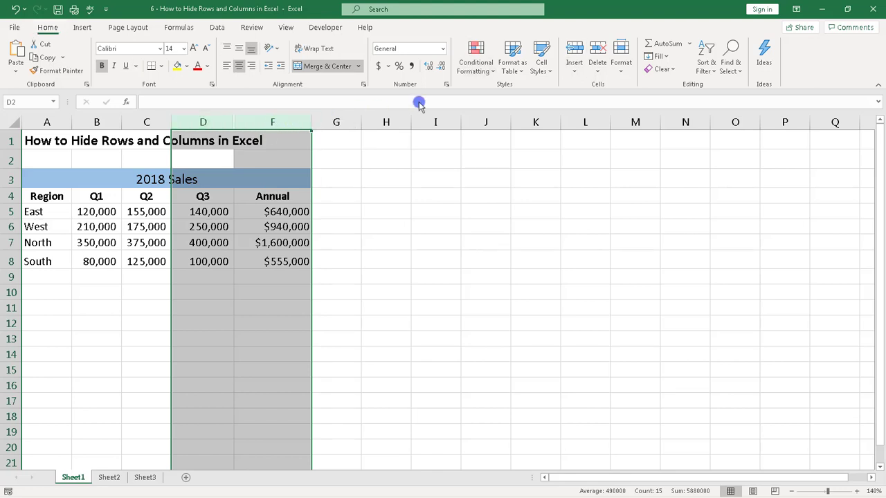
pyautogui.click(621, 72)
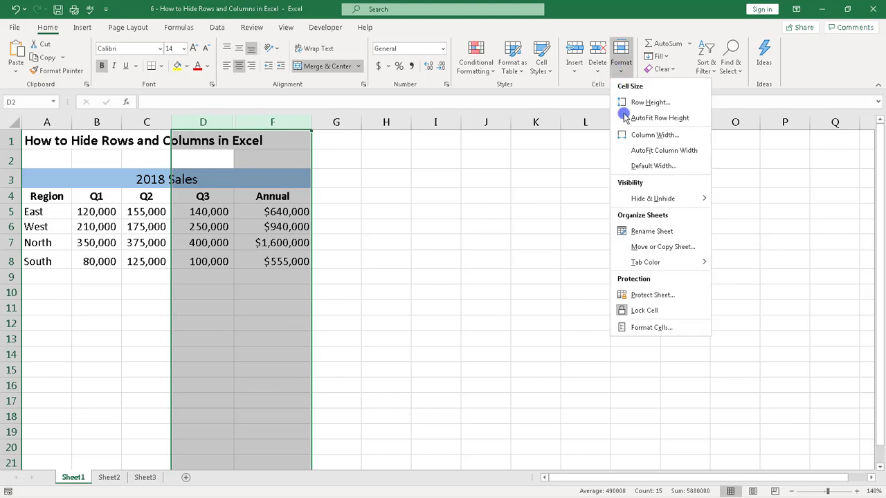
pyautogui.moveTo(635, 205)
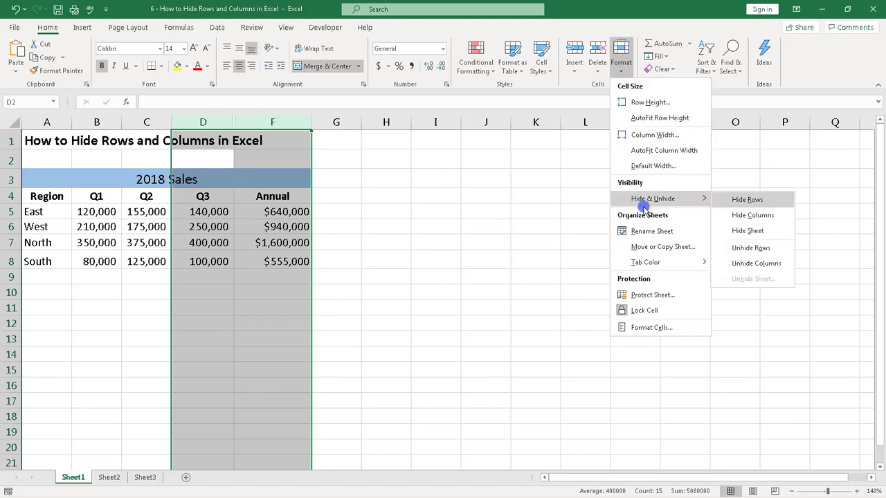
pyautogui.click(755, 263)
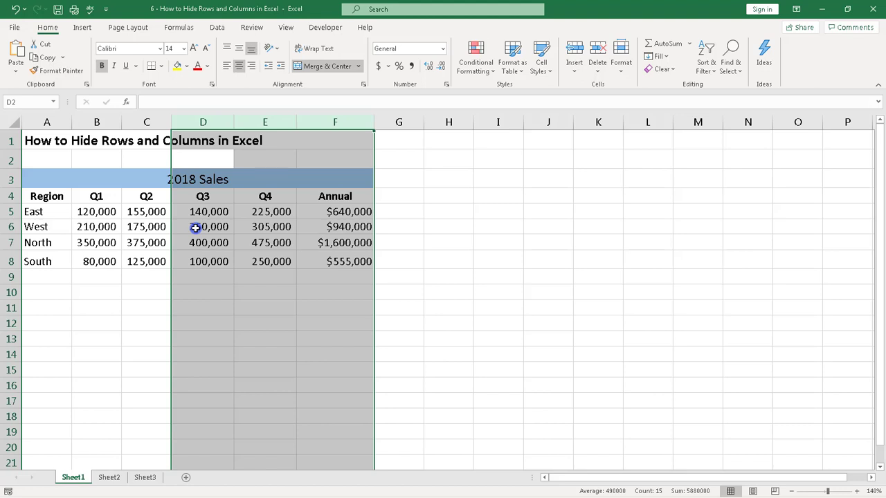
pyautogui.click(267, 437)
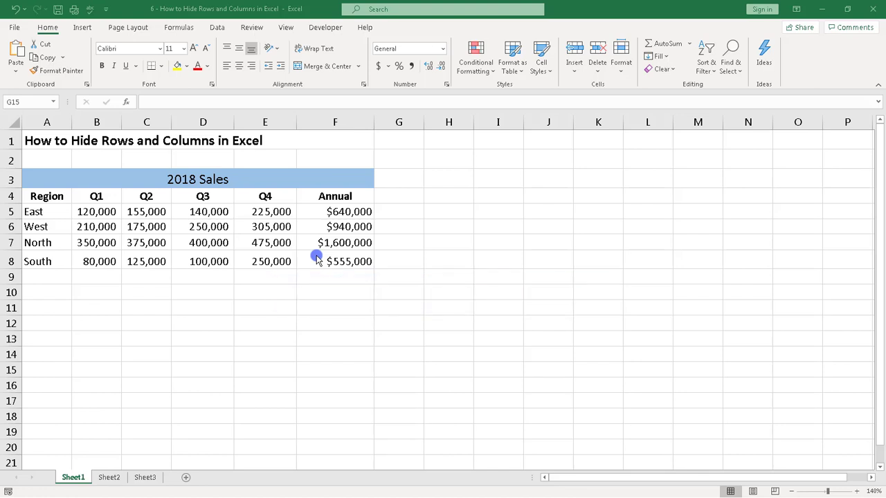
# - Select column D, which holds the Q3 sales, and hide it
pyautogui.click(215, 122)
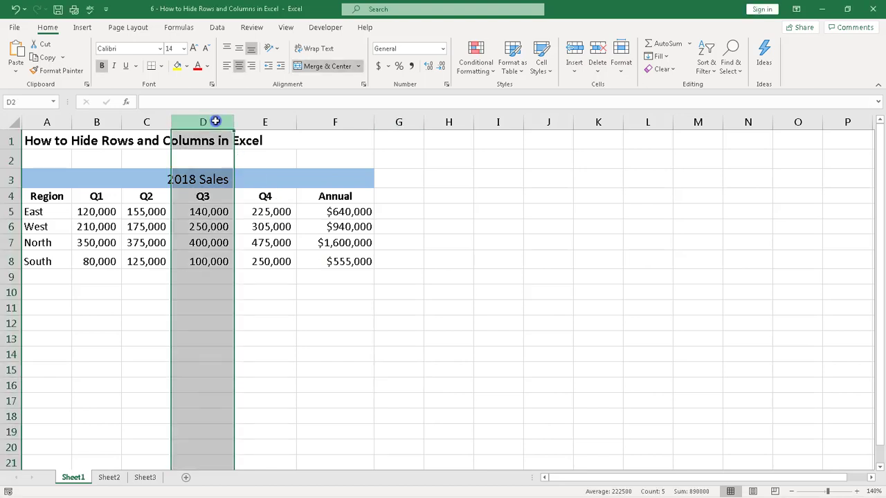
pyautogui.rightClick(209, 197)
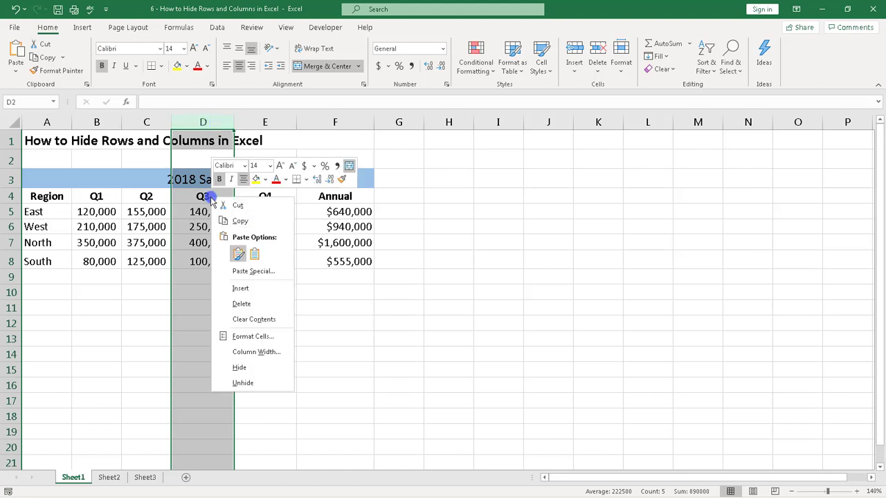
pyautogui.click(253, 366)
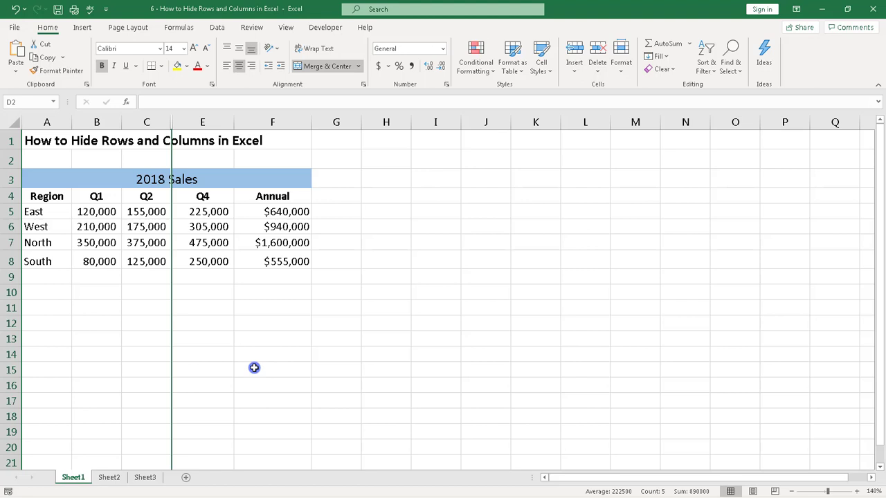
# - Unhide column D (Q3) by selecting the neighbouring columns C and E, and clear the column selection
pyautogui.moveTo(147, 123); pyautogui.dragTo(191, 123)
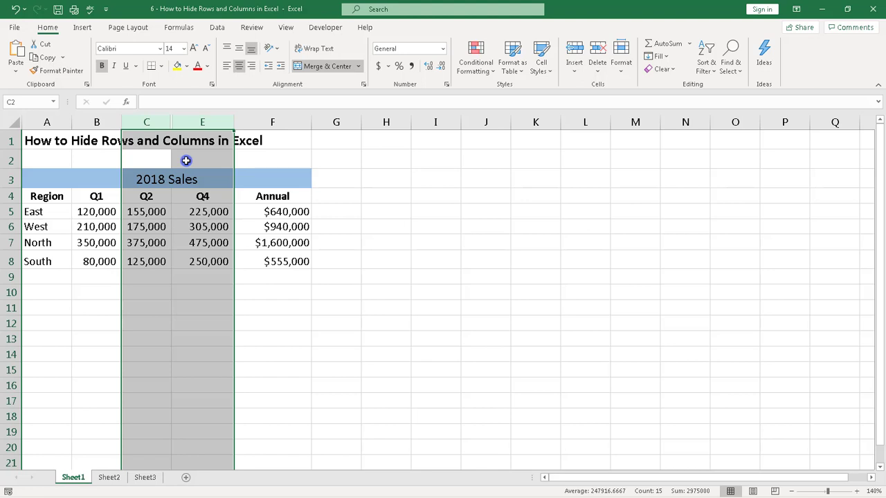
pyautogui.rightClick(187, 160)
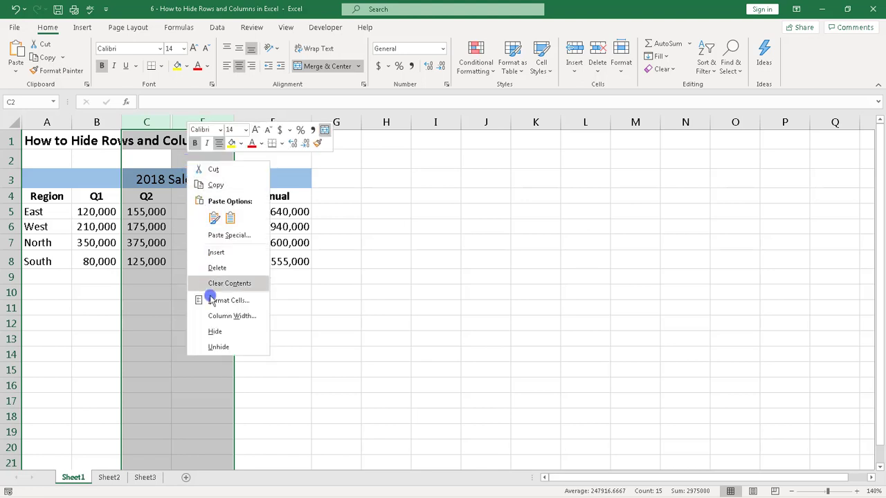
pyautogui.click(219, 347)
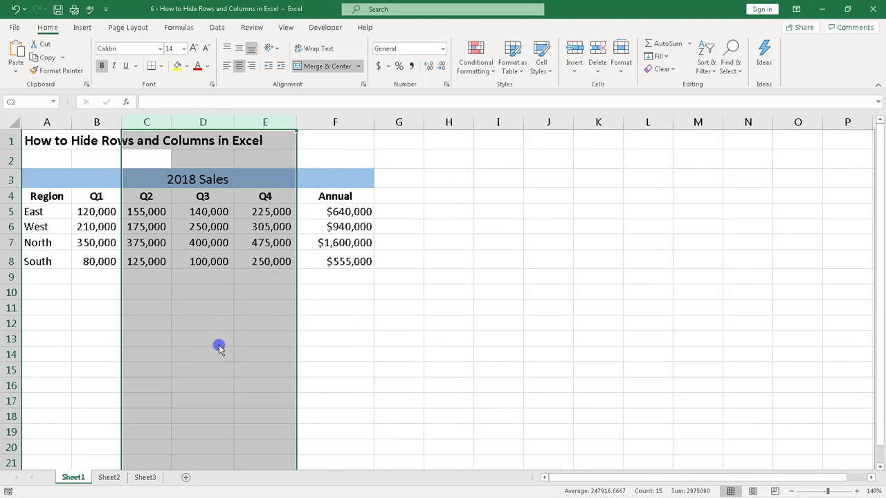
pyautogui.click(197, 324)
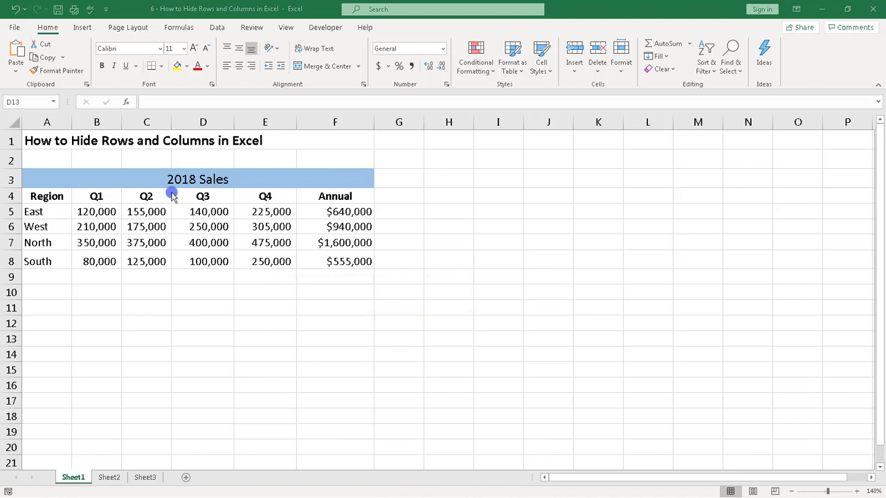
# - Hide column D (Q3) with only cell D2 selected, and undo the hiding
pyautogui.click(192, 122)
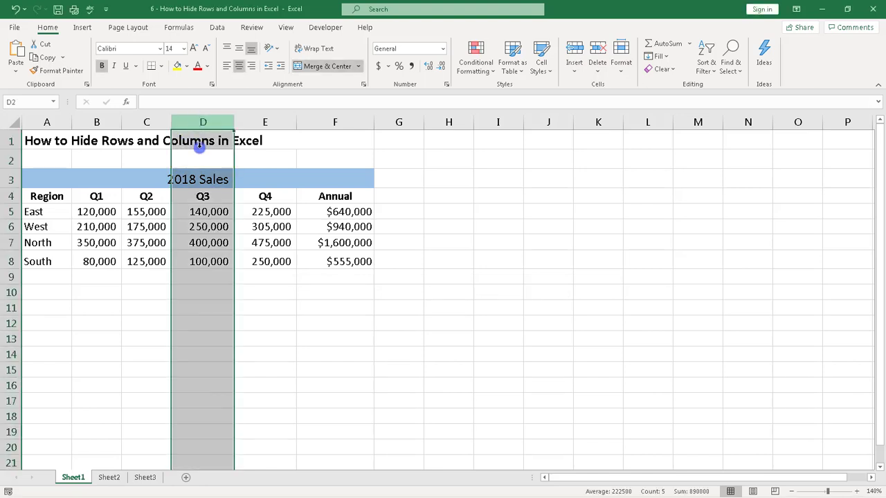
pyautogui.click(201, 158)
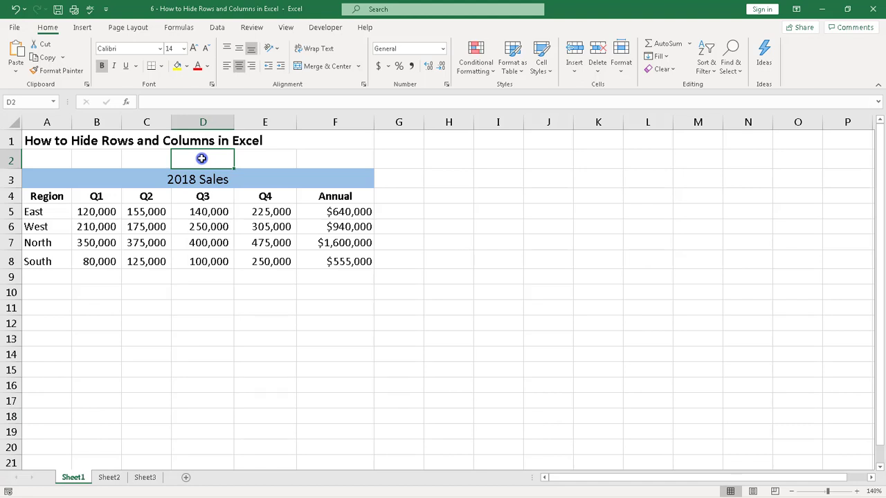
pyautogui.hotkey('ctrl', '0')
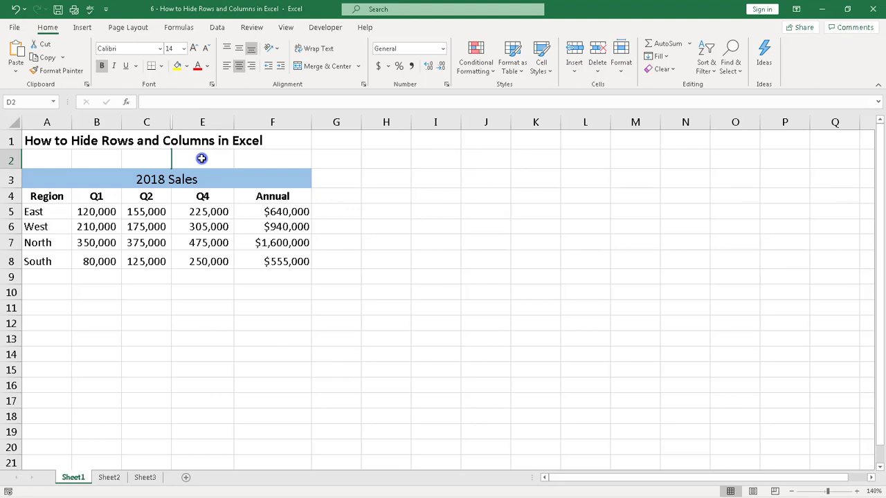
pyautogui.hotkey('ctrl', 'z')
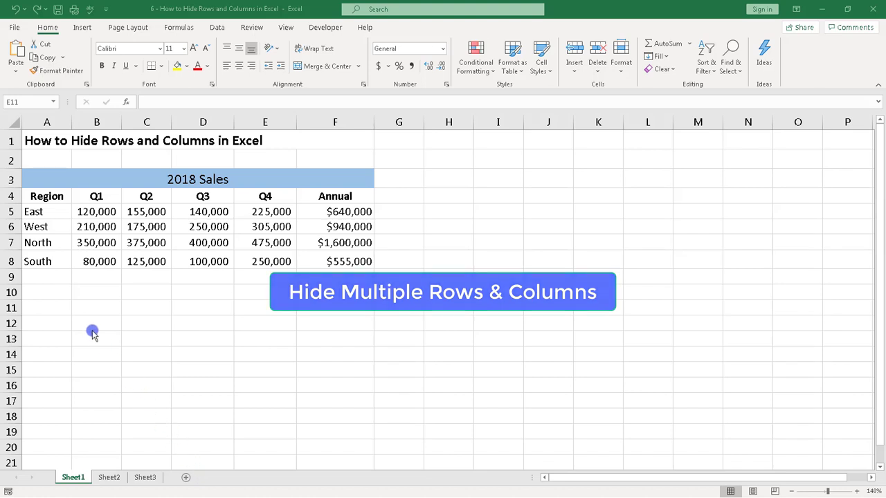
# - Select the adjacent rows 6 and 7, which hold the West and North regions, and hide them together
pyautogui.moveTo(9, 225); pyautogui.dragTo(8, 242)
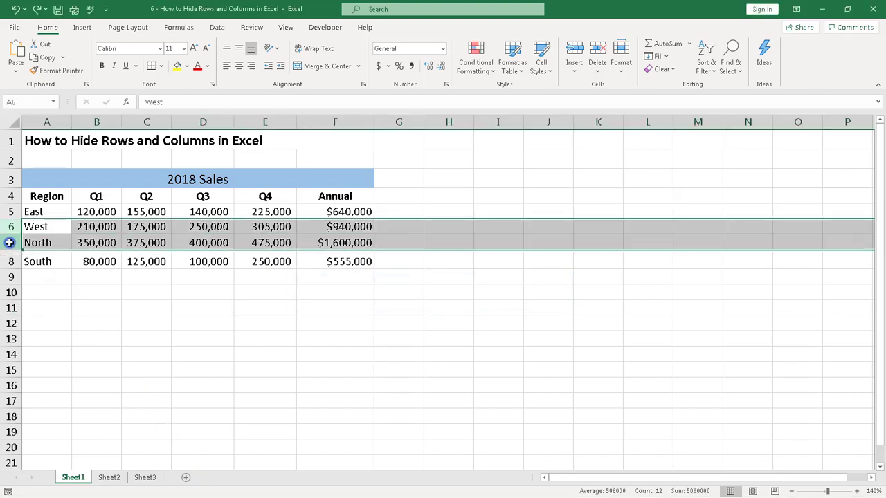
pyautogui.rightClick(73, 234)
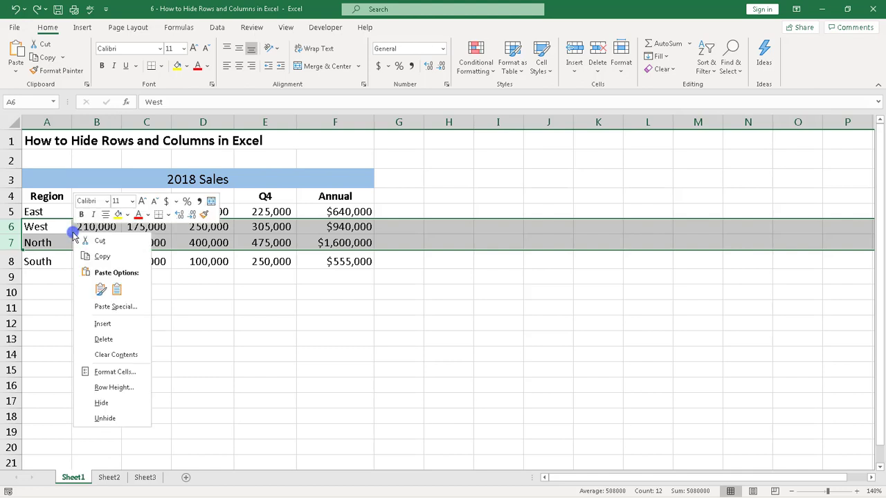
pyautogui.click(108, 403)
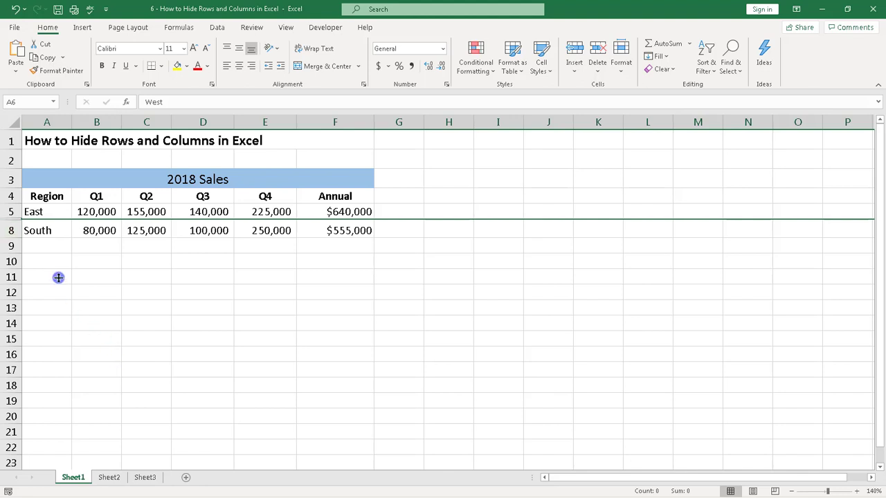
# - Unhide rows 6 and 7 (West and North) by selecting the neighbouring rows 5 and 8
pyautogui.moveTo(11, 211); pyautogui.dragTo(11, 229)
pyautogui.rightClick(72, 224)
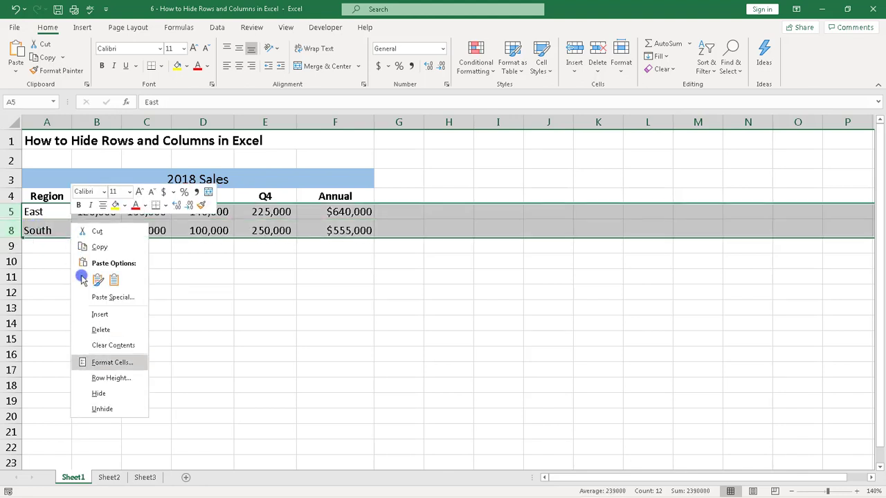
pyautogui.click(104, 409)
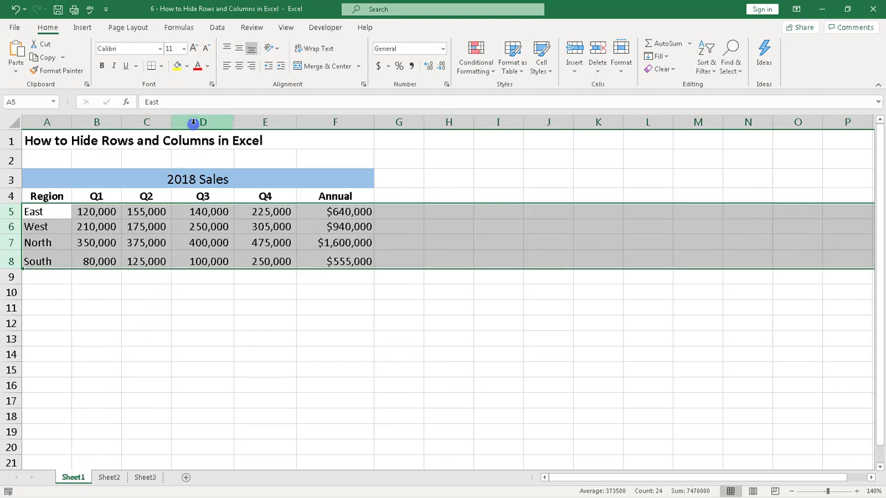
# - Select the adjacent columns D and E, which hold the Q3 and Q4 sales, and hide them together
pyautogui.moveTo(192, 123); pyautogui.dragTo(255, 128)
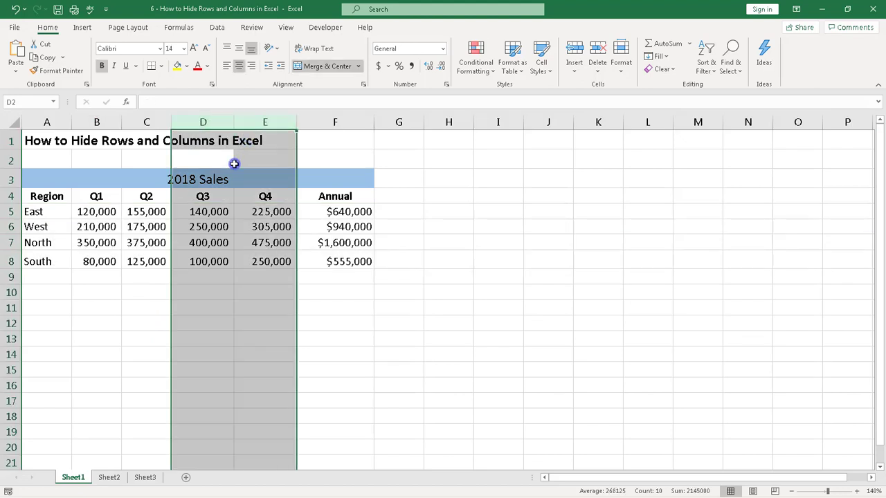
pyautogui.rightClick(234, 163)
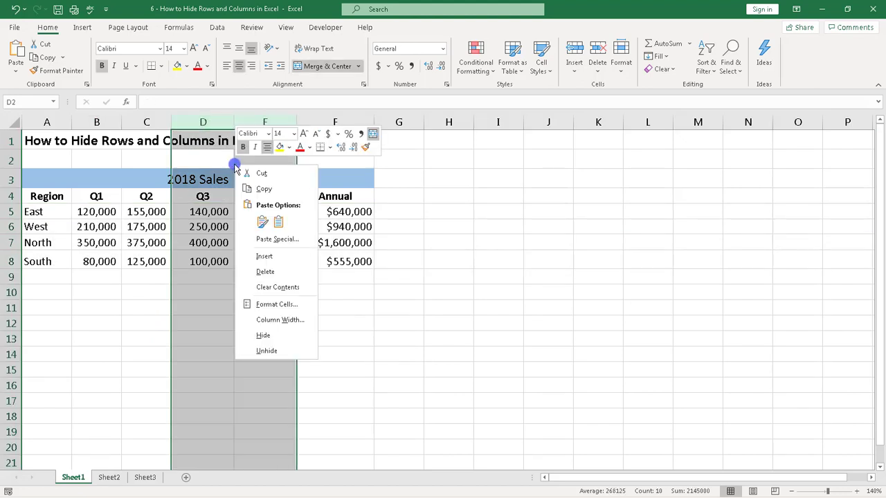
pyautogui.click(266, 334)
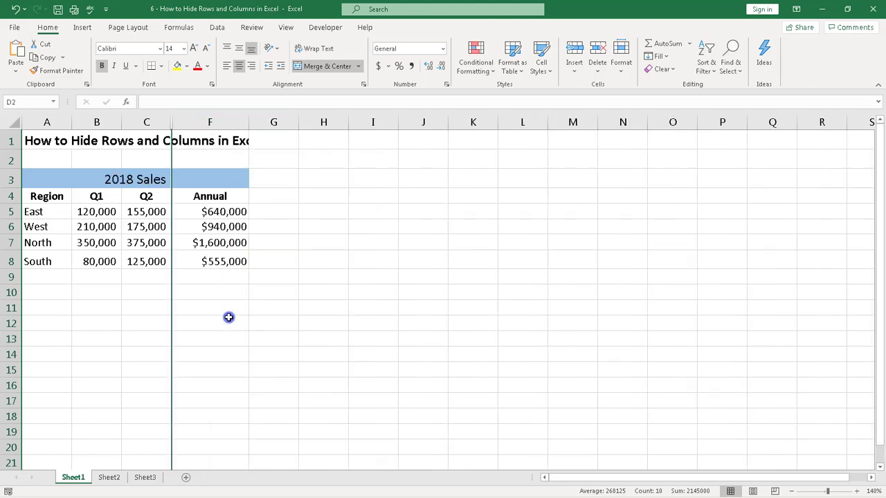
# - Unhide columns D and E (Q3 and Q4) by selecting the neighbouring columns C and F, and clear the column selection
pyautogui.moveTo(147, 122); pyautogui.dragTo(198, 127)
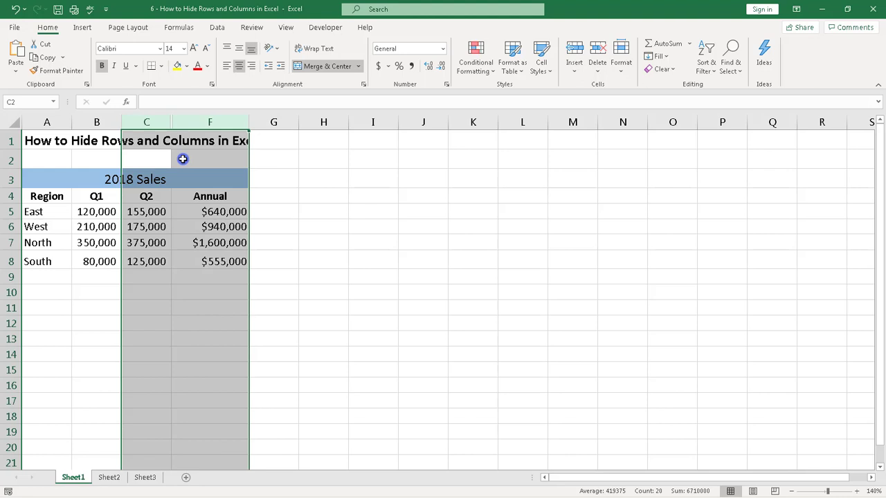
pyautogui.rightClick(182, 159)
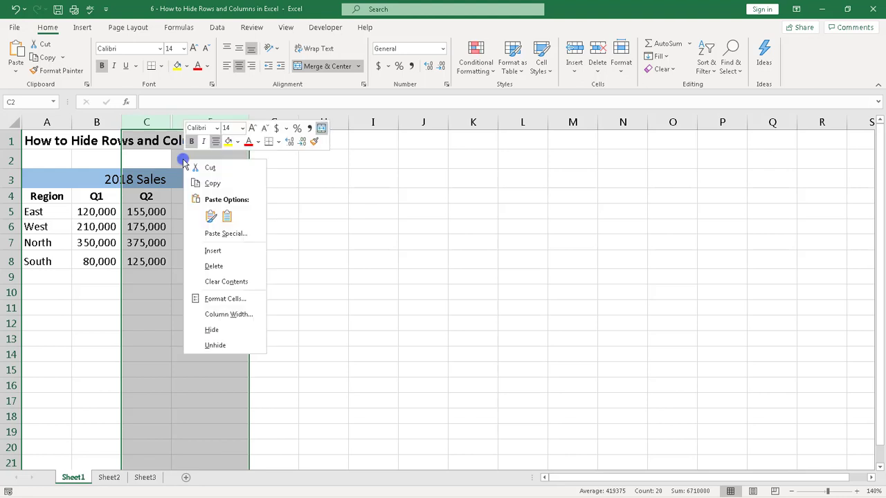
pyautogui.click(214, 345)
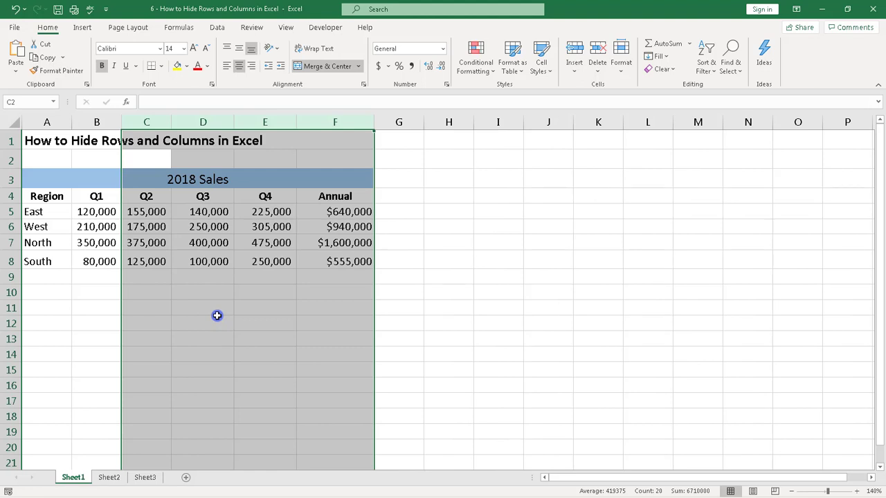
pyautogui.click(217, 316)
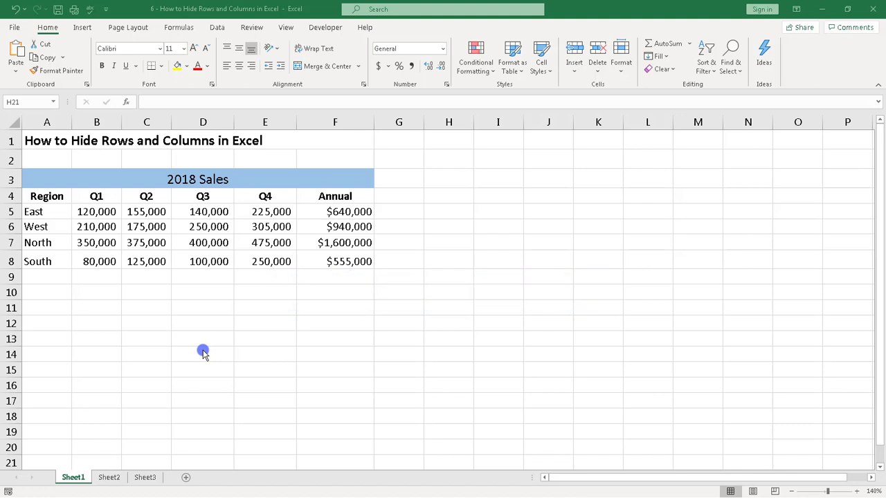
# - Hide the non-adjacent rows 5 and 7 (East and North) together, undo the hiding, and clear the row selection
pyautogui.click(12, 211)
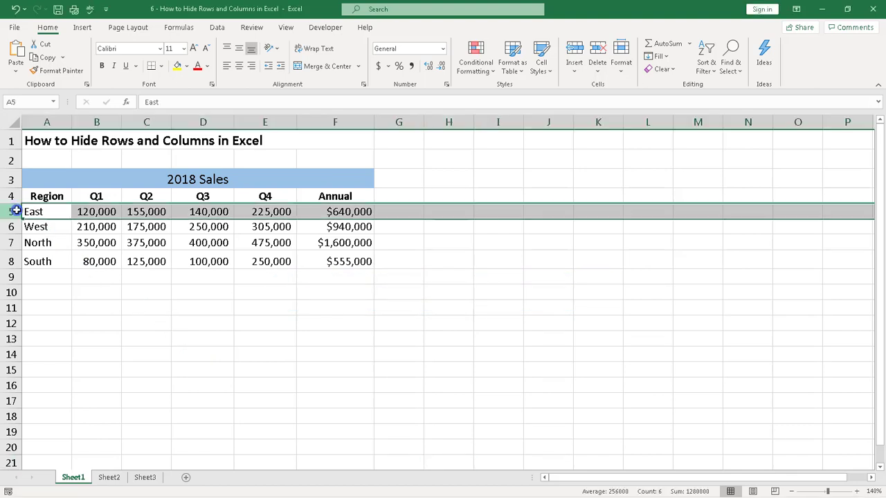
pyautogui.keyDown('ctrl'); pyautogui.click(12, 243); pyautogui.keyUp('ctrl')
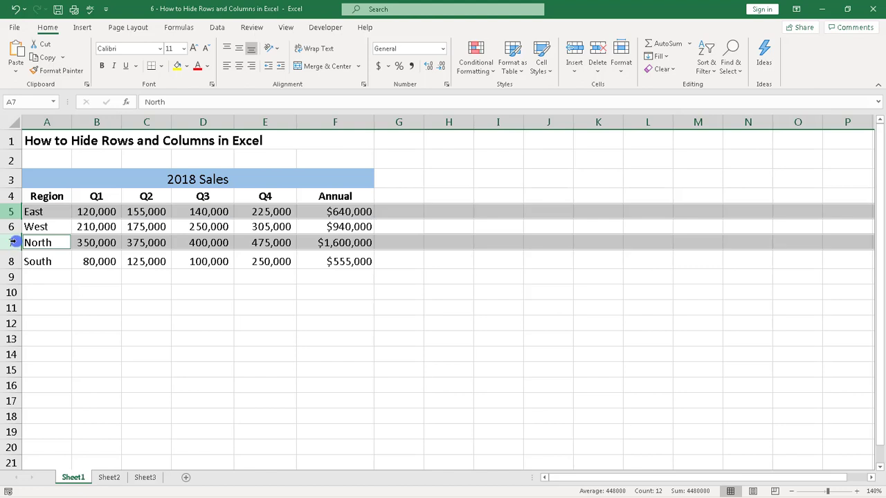
pyautogui.rightClick(11, 211)
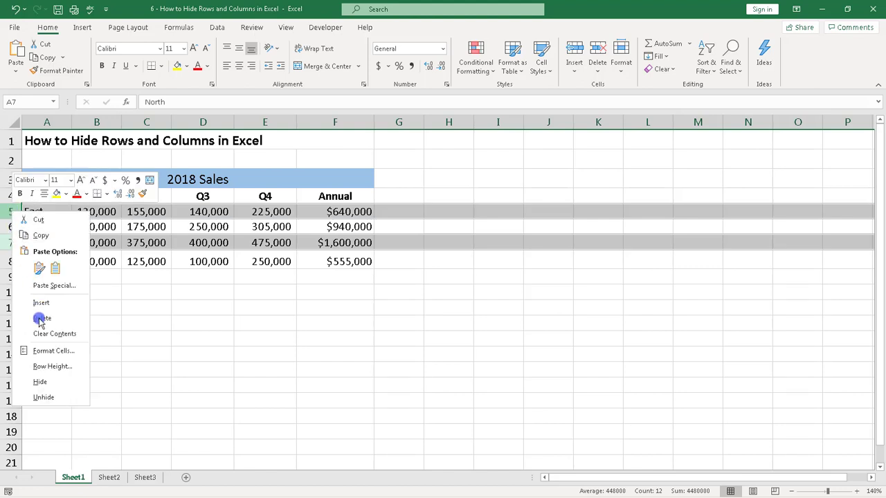
pyautogui.click(56, 385)
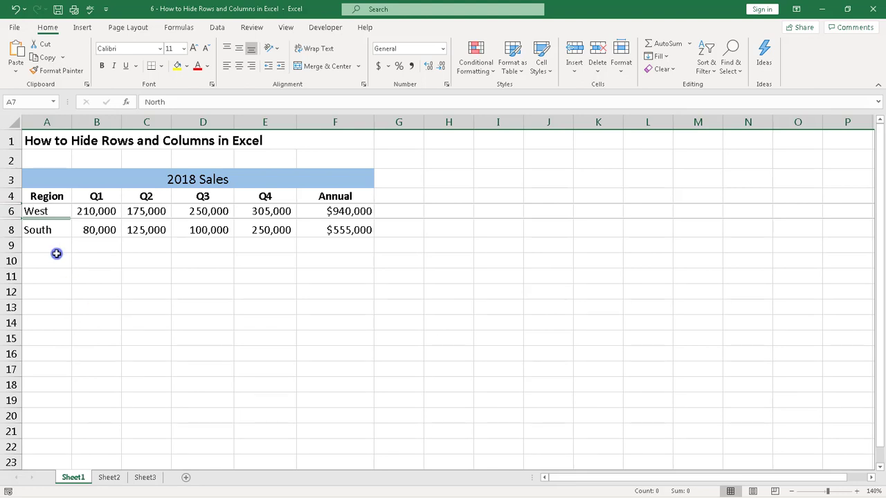
pyautogui.hotkey('ctrl', 'z')
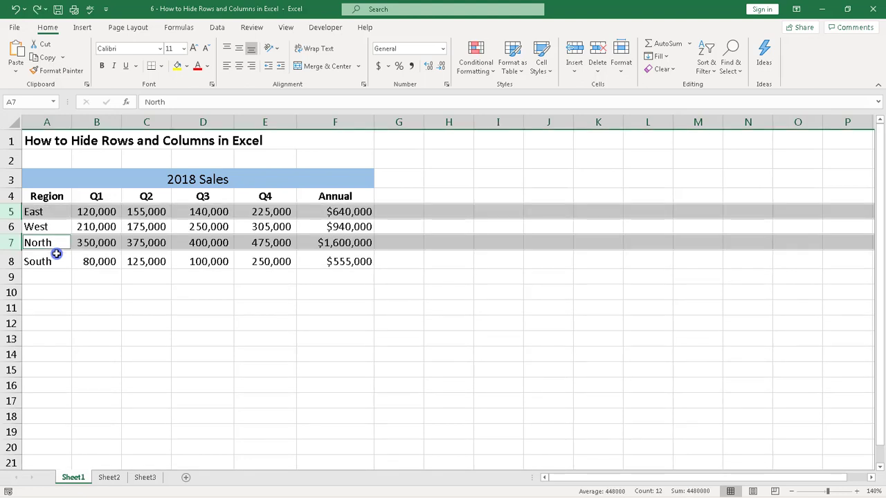
pyautogui.click(124, 227)
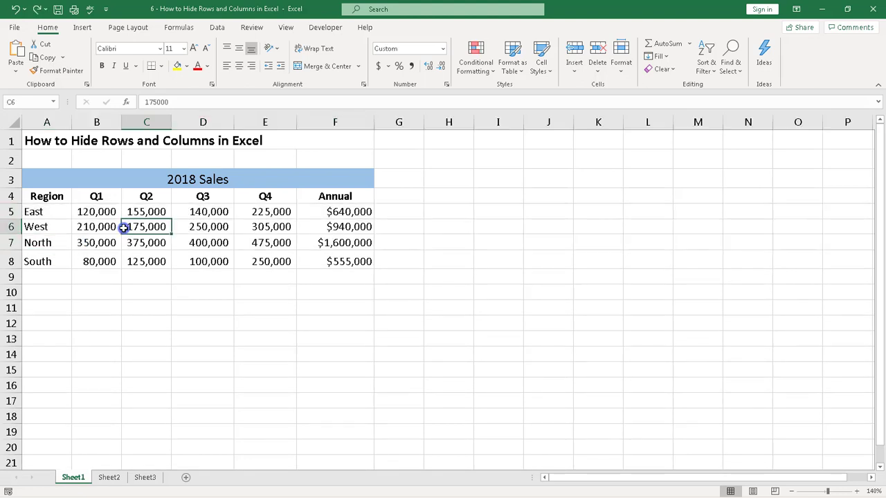
# - Hide the non-adjacent columns C and E (Q2 and Q4) together, undo the hiding, and clear the column selection
pyautogui.click(140, 122)
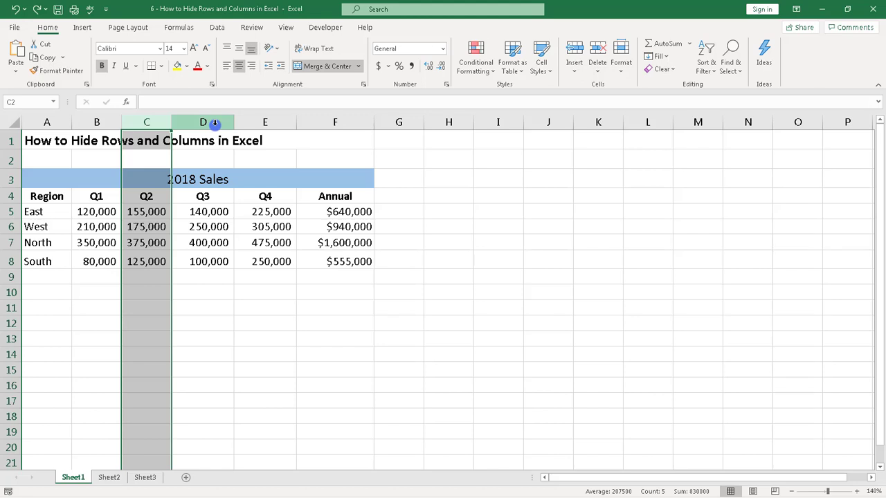
pyautogui.keyDown('ctrl'); pyautogui.click(273, 125); pyautogui.keyUp('ctrl')
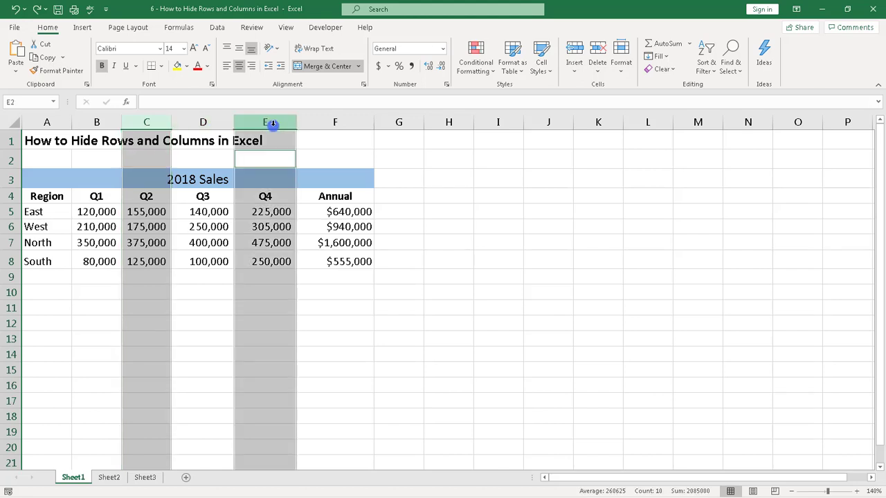
pyautogui.rightClick(268, 126)
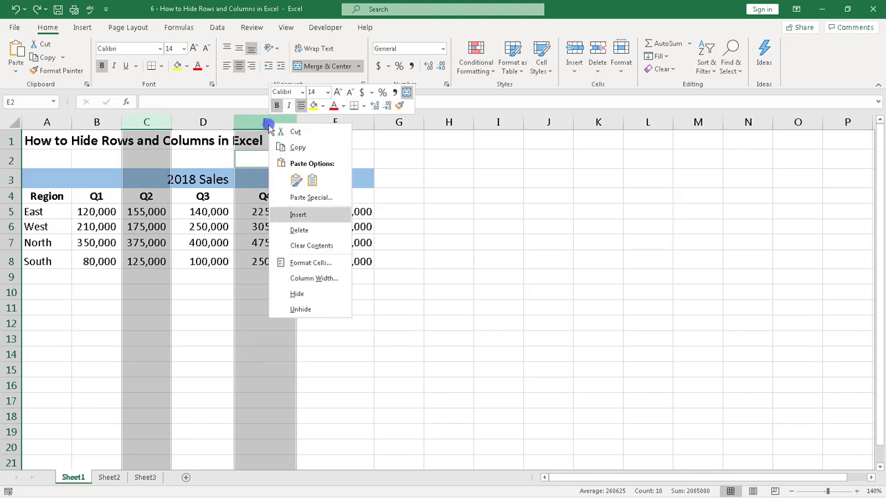
pyautogui.click(300, 293)
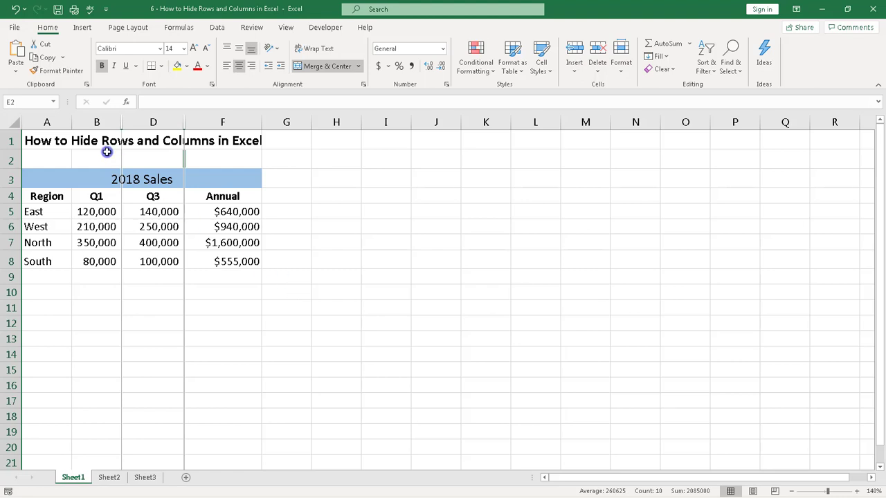
pyautogui.hotkey('ctrl', 'z')
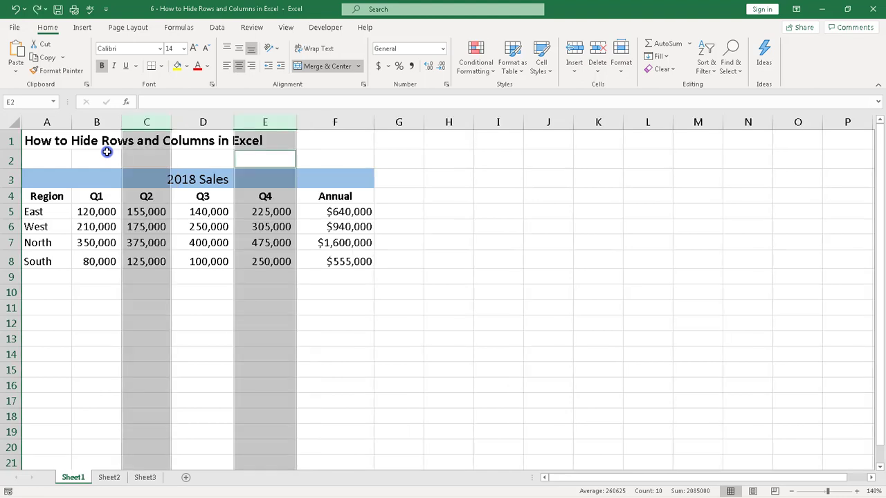
pyautogui.click(216, 213)
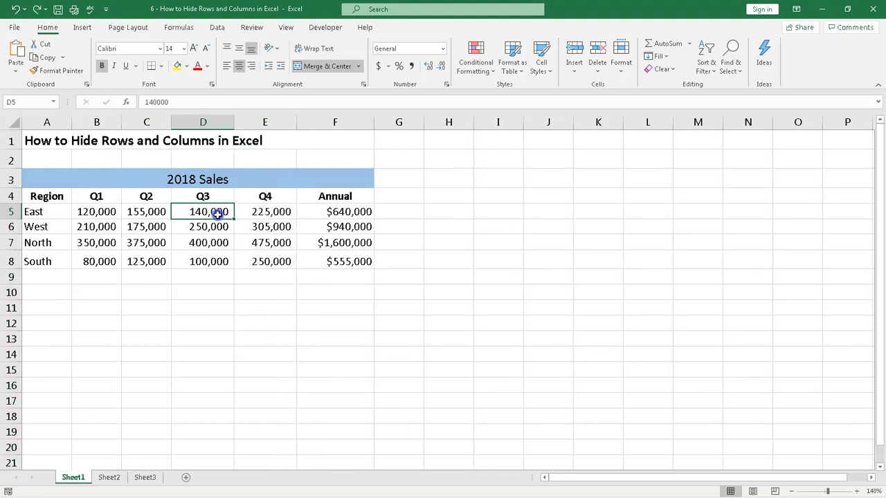
pyautogui.click(210, 296)
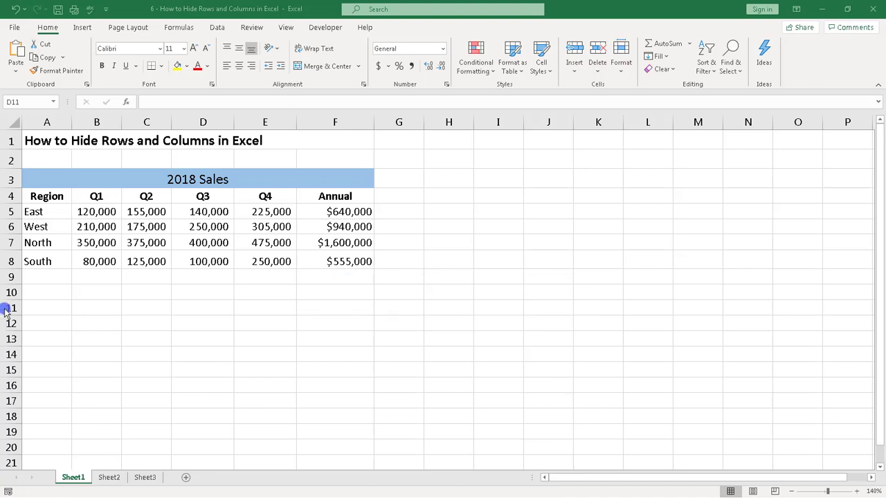
# - Select rows 6 to 8, which hold the West, North and South regions, and hide them
pyautogui.moveTo(11, 226); pyautogui.dragTo(14, 257)
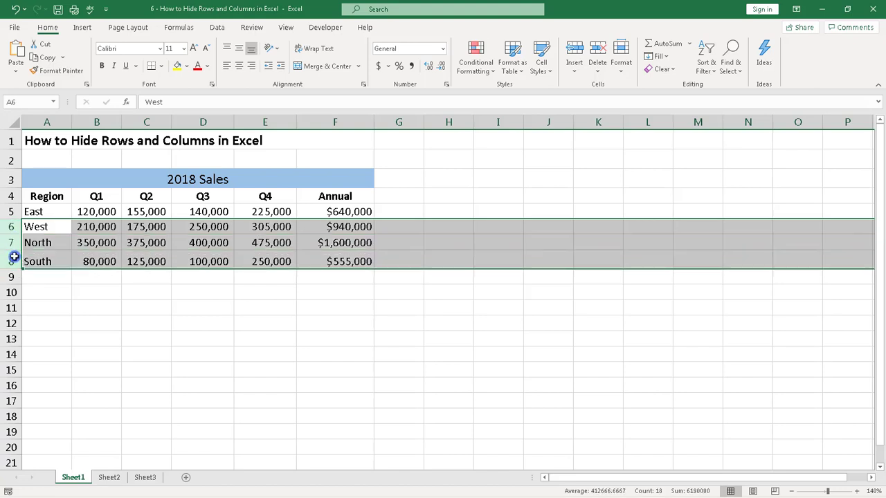
pyautogui.rightClick(73, 236)
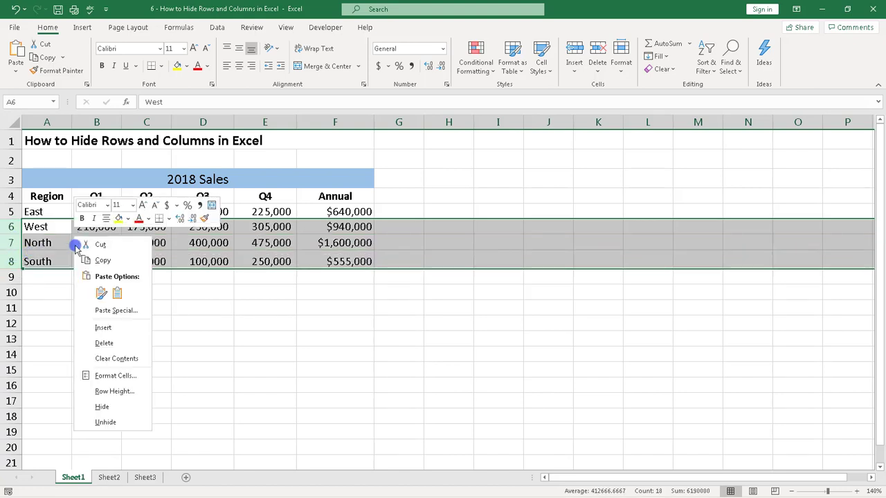
pyautogui.click(104, 407)
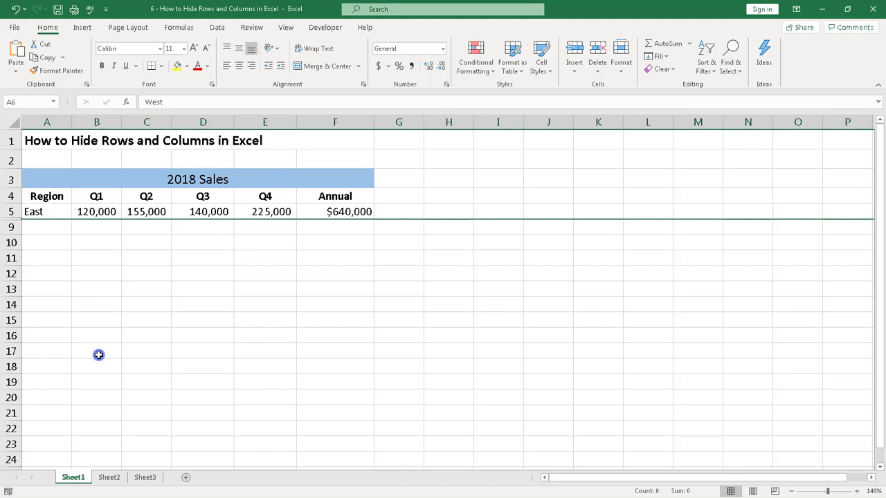
# - Select the entire worksheet, unhide all hidden rows at once, and clear the selection
pyautogui.click(13, 122)
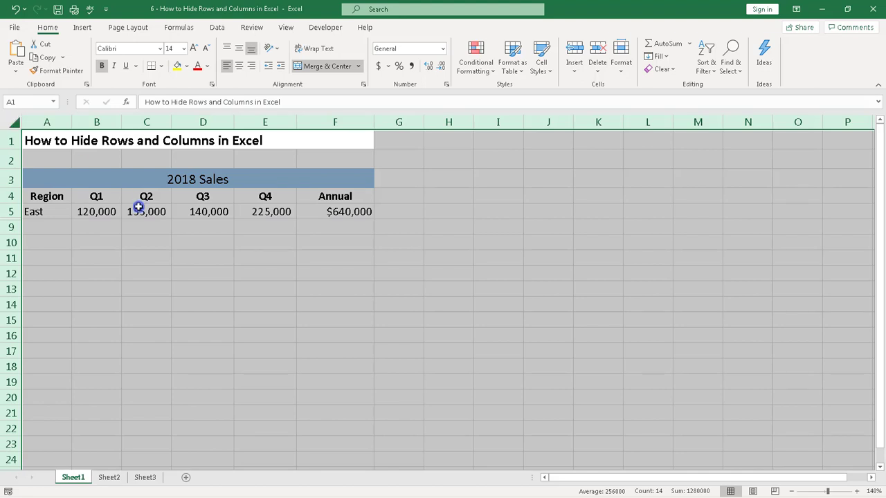
pyautogui.rightClick(11, 196)
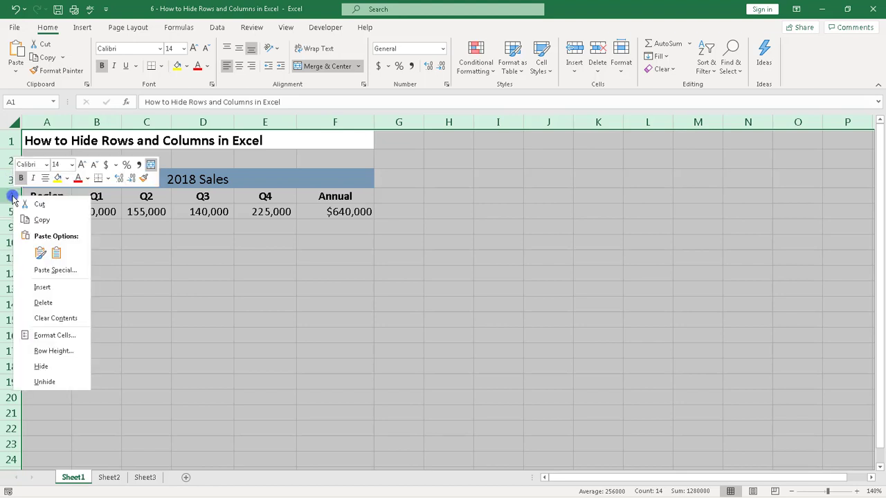
pyautogui.click(61, 380)
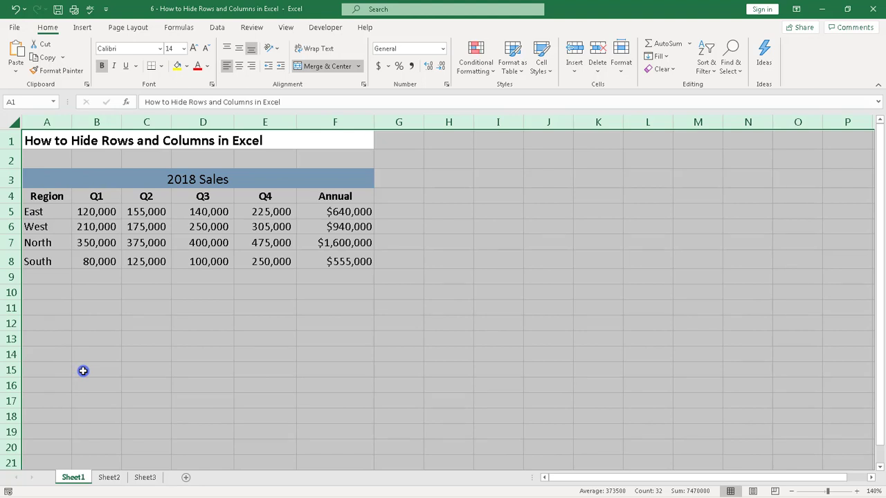
pyautogui.click(131, 241)
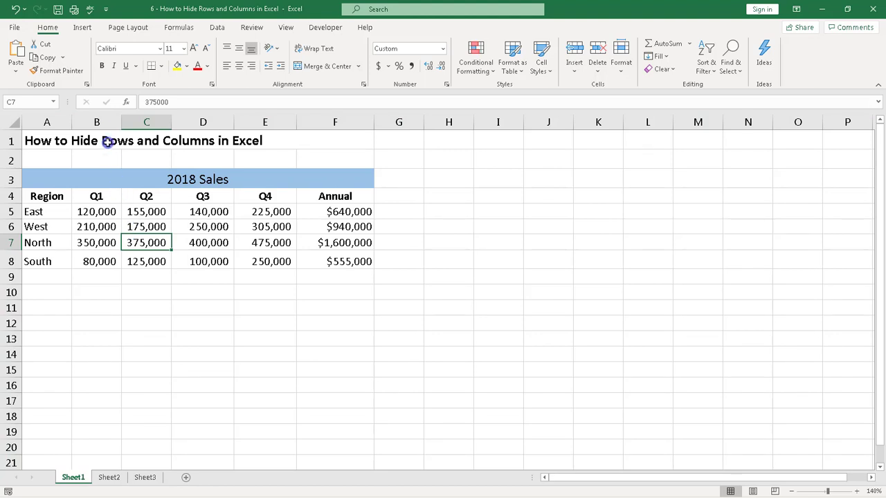
# - Select columns B to D, which hold the Q1 to Q3 sales, and hide them
pyautogui.moveTo(102, 122); pyautogui.dragTo(182, 136)
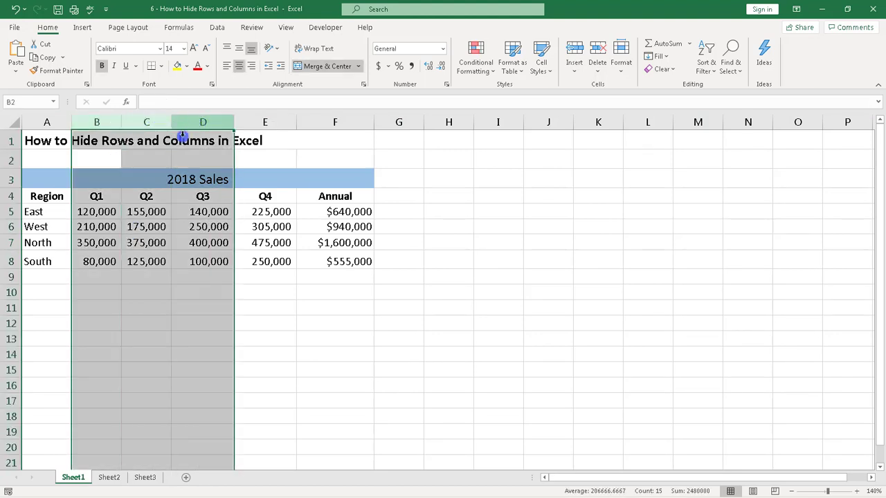
pyautogui.rightClick(152, 160)
pyautogui.click(178, 330)
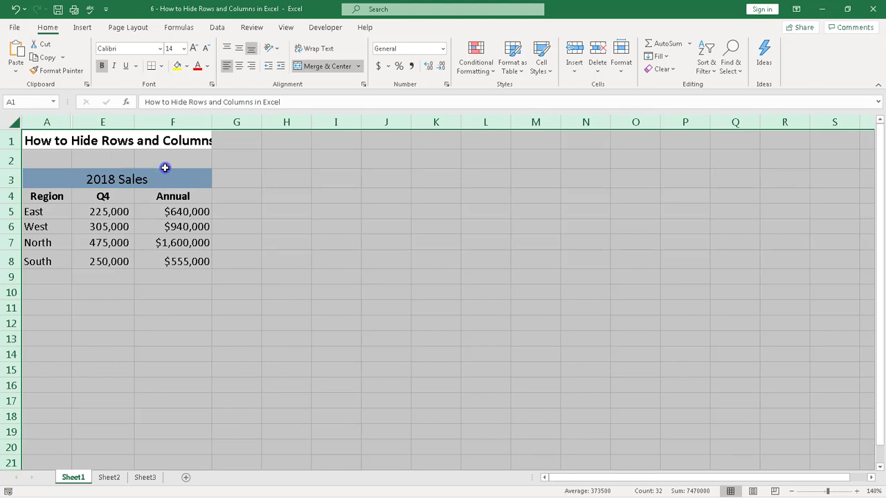
# - Unhide all hidden columns at once with the entire worksheet selected, and clear the selection
pyautogui.rightClick(240, 122)
pyautogui.click(280, 306)
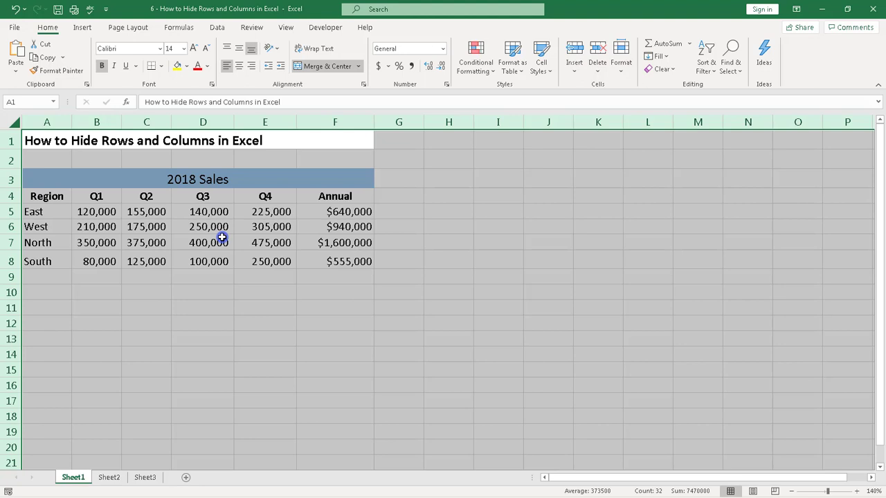
pyautogui.click(335, 428)
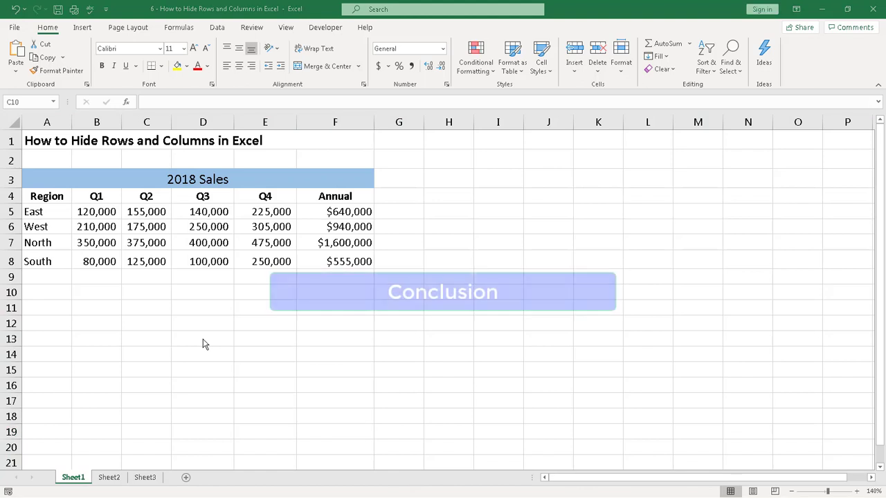